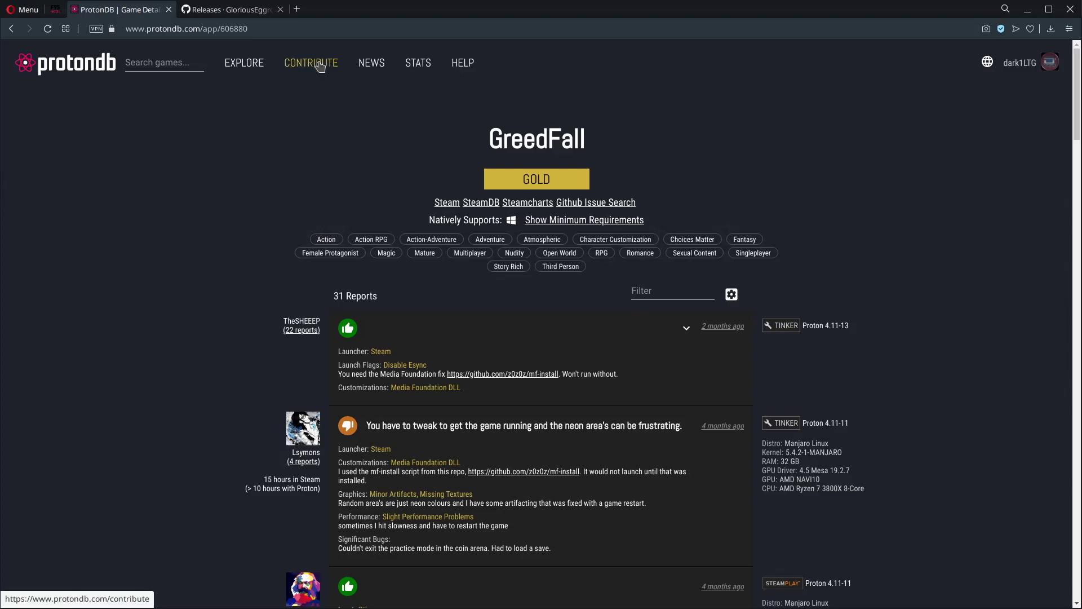
Switch to the proton-ge-custom releases page on GitHub and examine the Proton-5.6-GE-2 release entry.
left_click(211, 17)
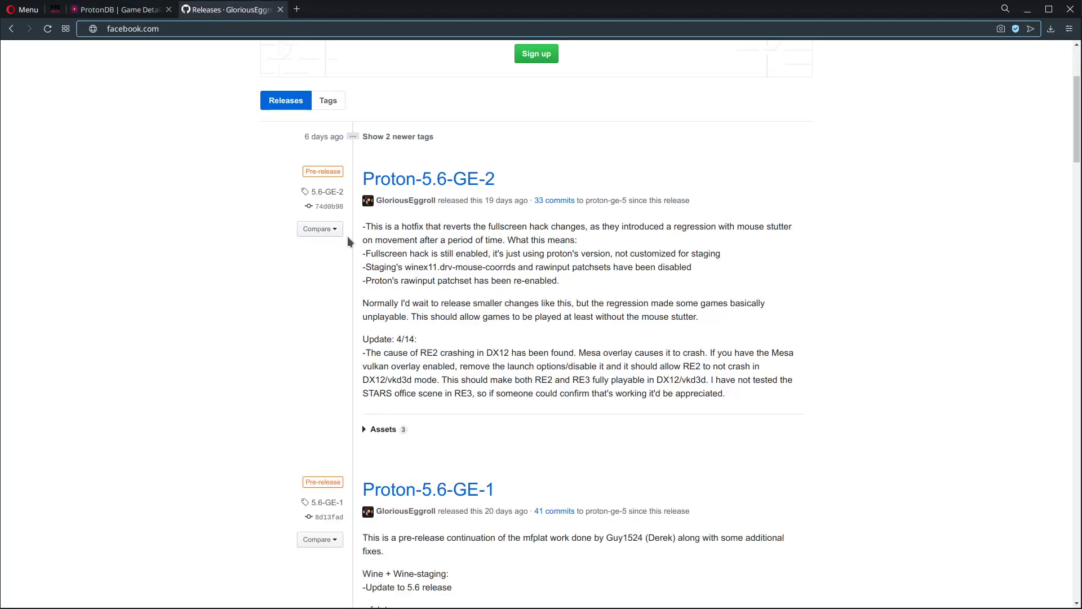
scroll(370, 314, "up", 3)
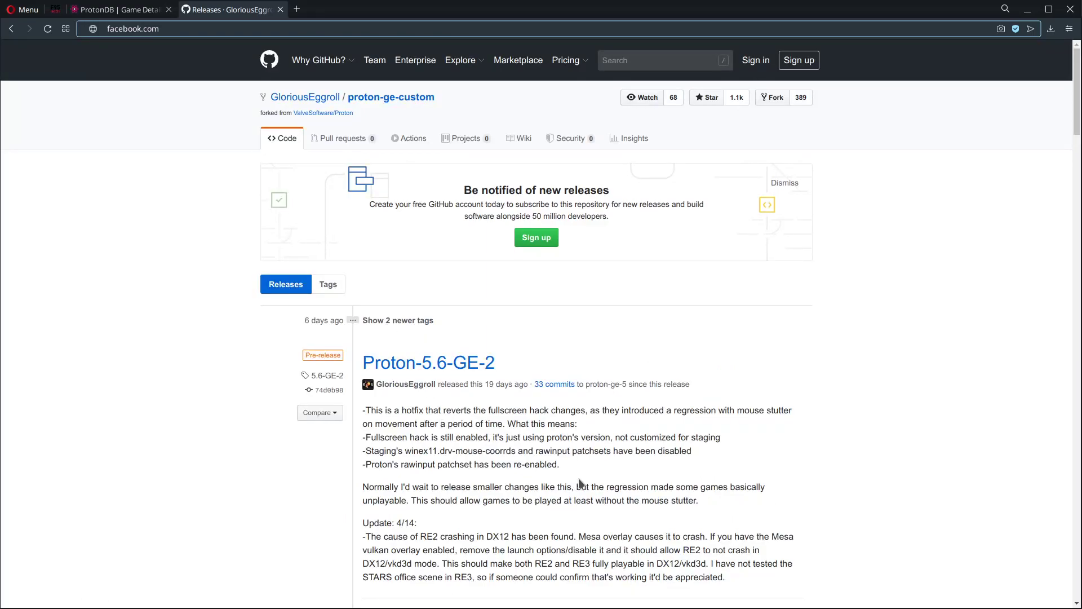
scroll(581, 484, "down", 2)
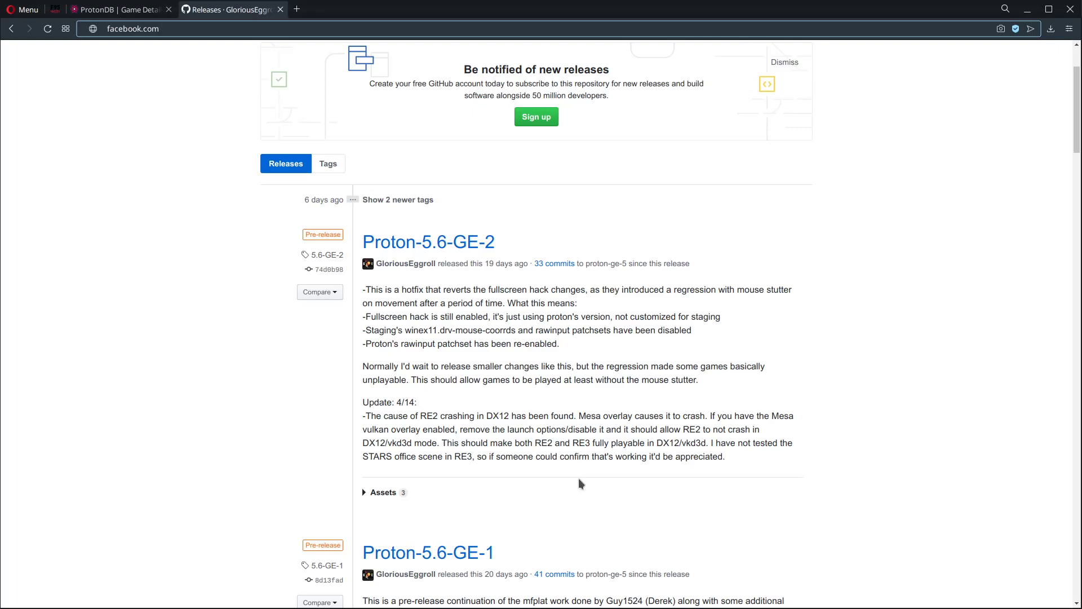
key("alt+Tab")
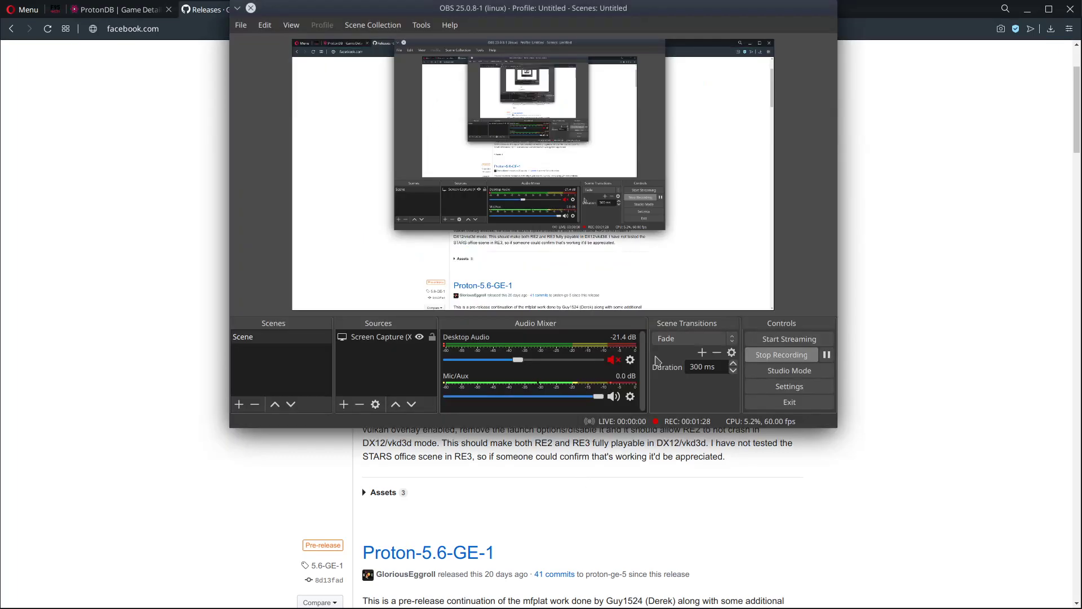
key("alt+Tab")
scroll(539, 339, "down", 2)
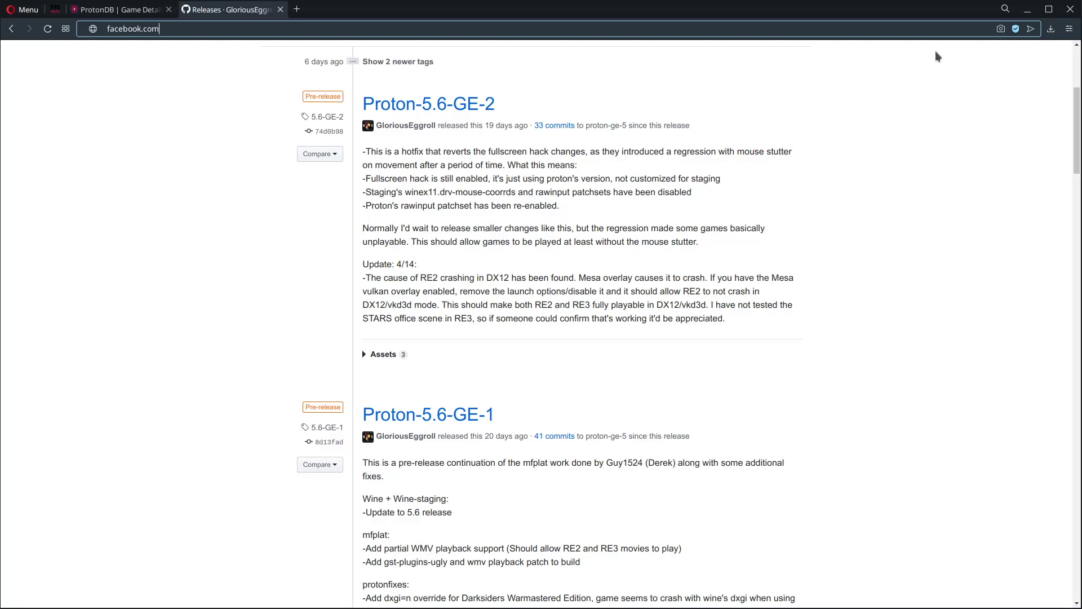
Switch to the Dolphin file manager in the home folder and show its hidden files.
key("alt+Tab")
mouse_move(0, 277)
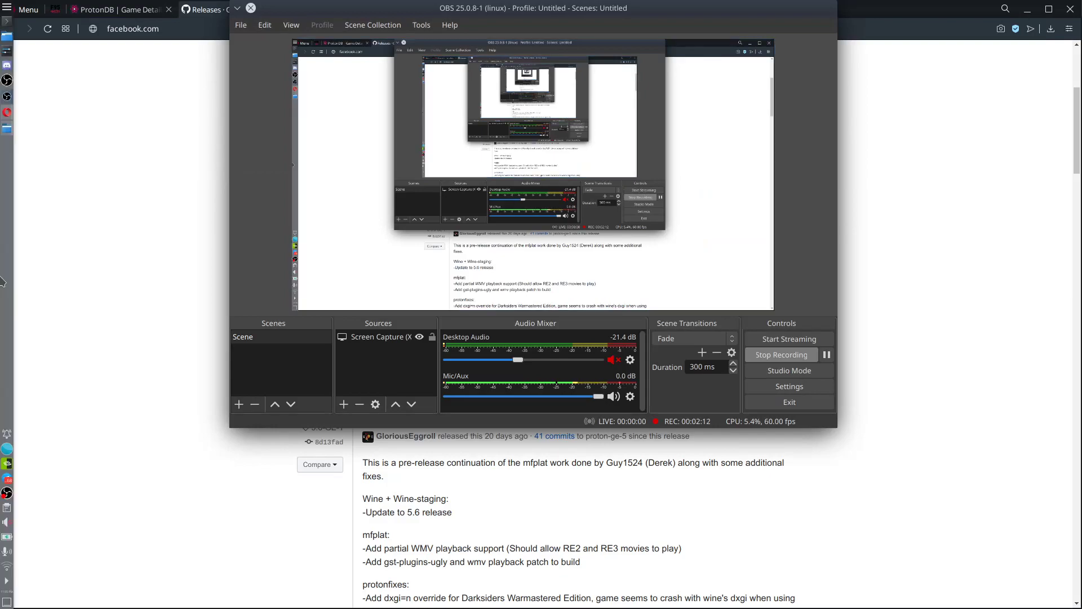
left_click(10, 35)
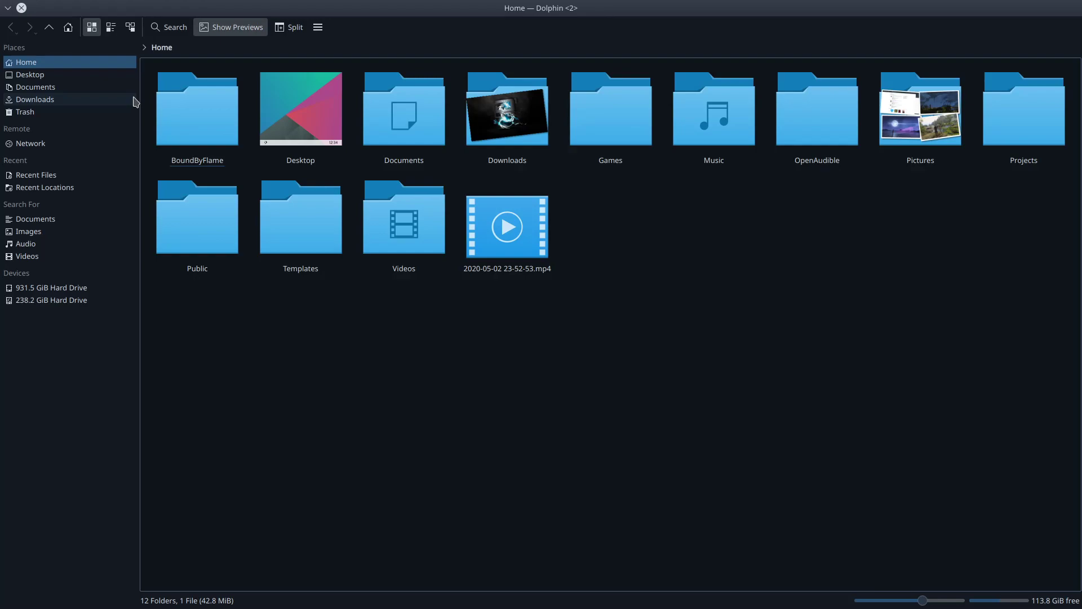
left_click(242, 47)
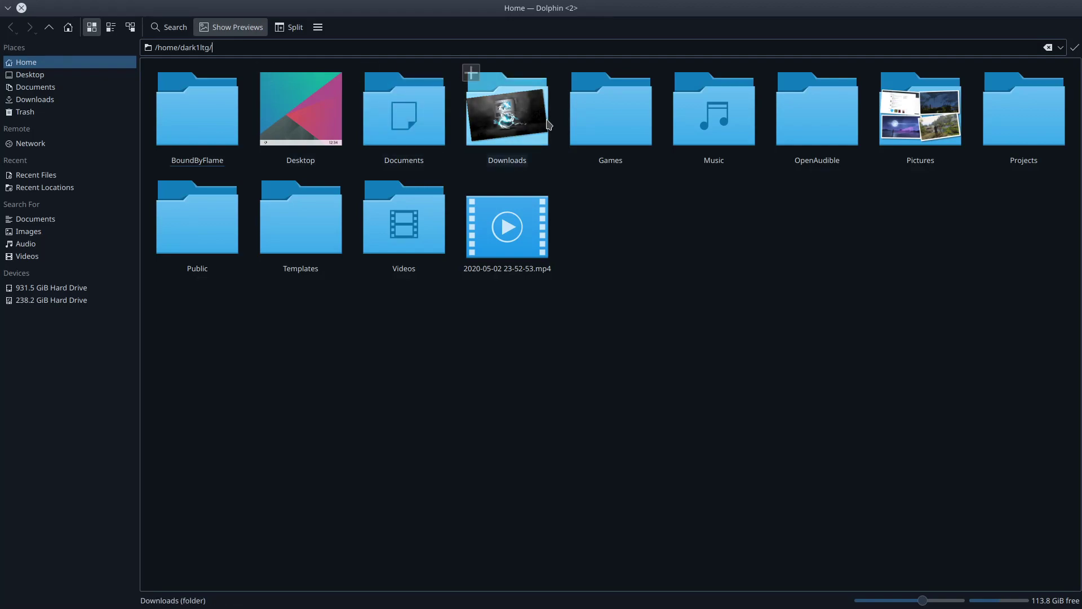
key("ctrl+h")
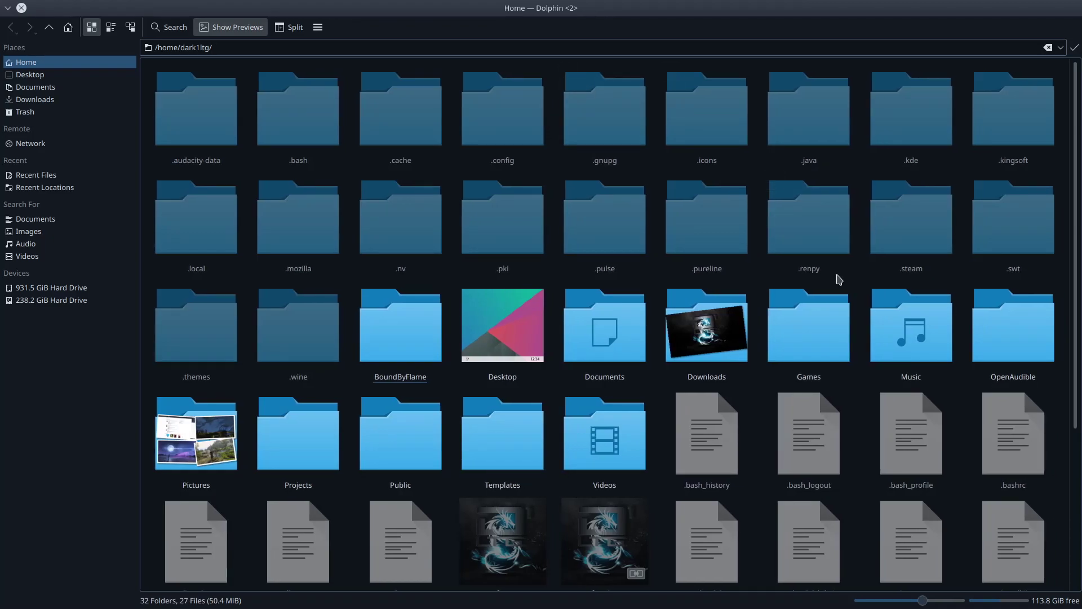
Inspect the compatibilitytools.d folder inside .steam/steam for installed Proton builds, and return to its parent folder.
left_click(894, 229)
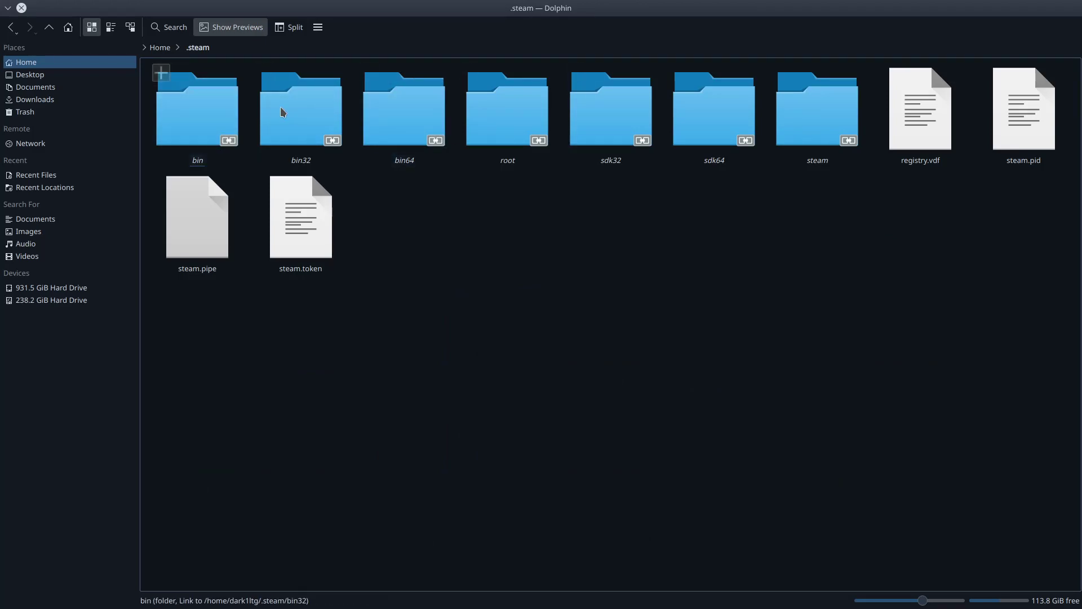
left_click(818, 108)
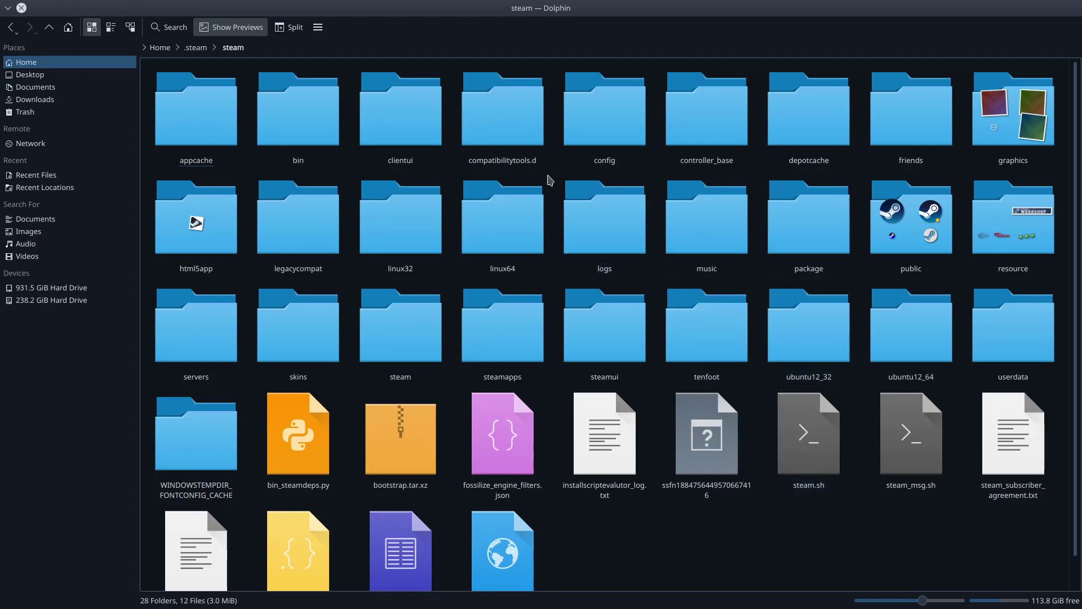
left_click(499, 143)
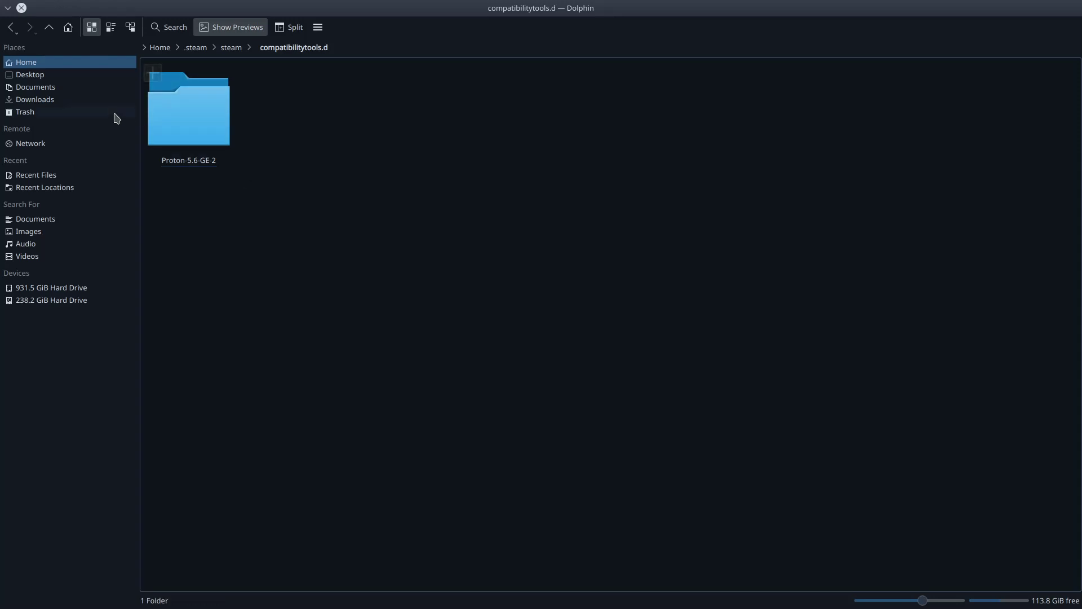
left_click(10, 27)
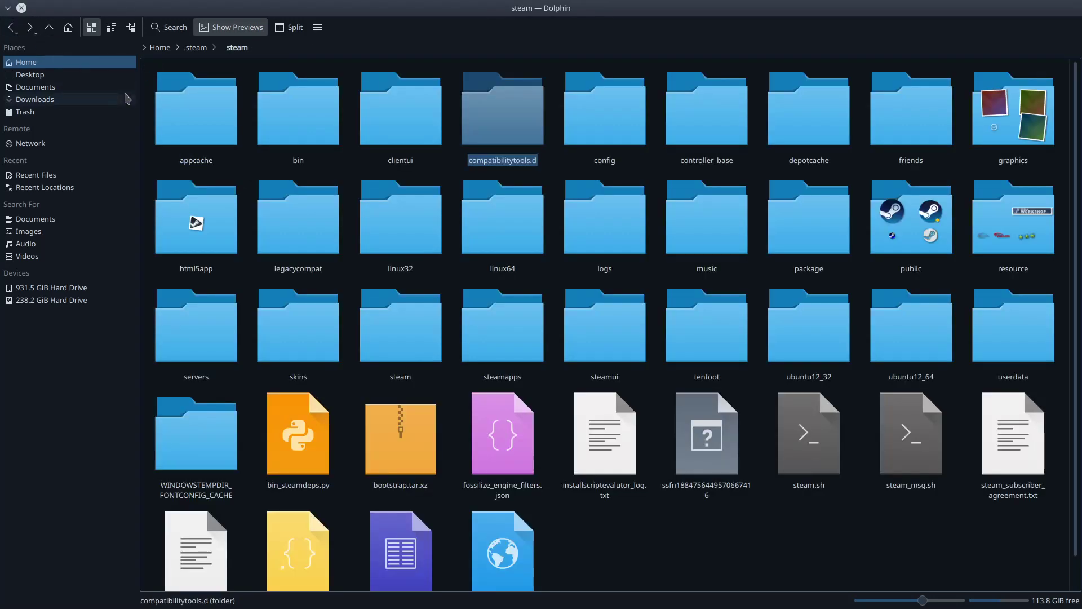
key("alt+Tab")
key("alt+Tab")
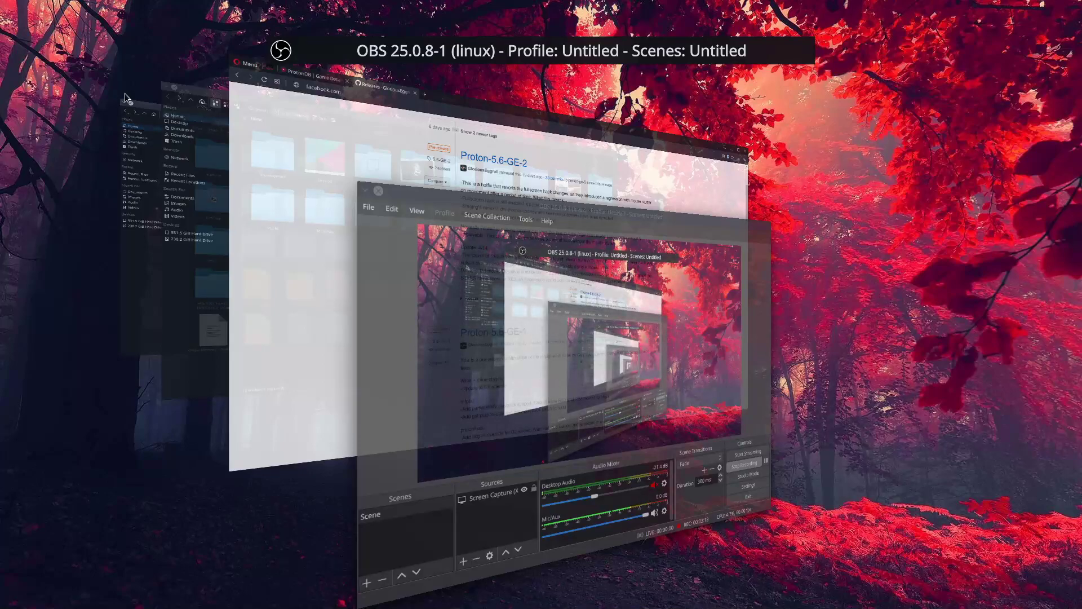
key("alt+Tab")
key("alt+Tab")
key("alt+Tab")
key("alt+Tab")
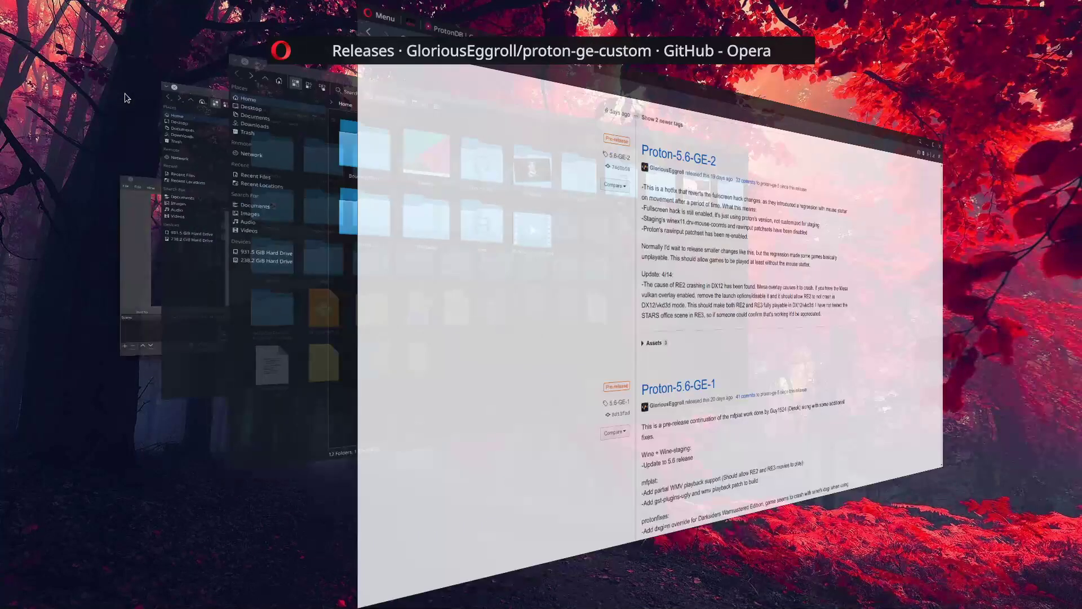
key("alt+Tab")
mouse_move(6, 4)
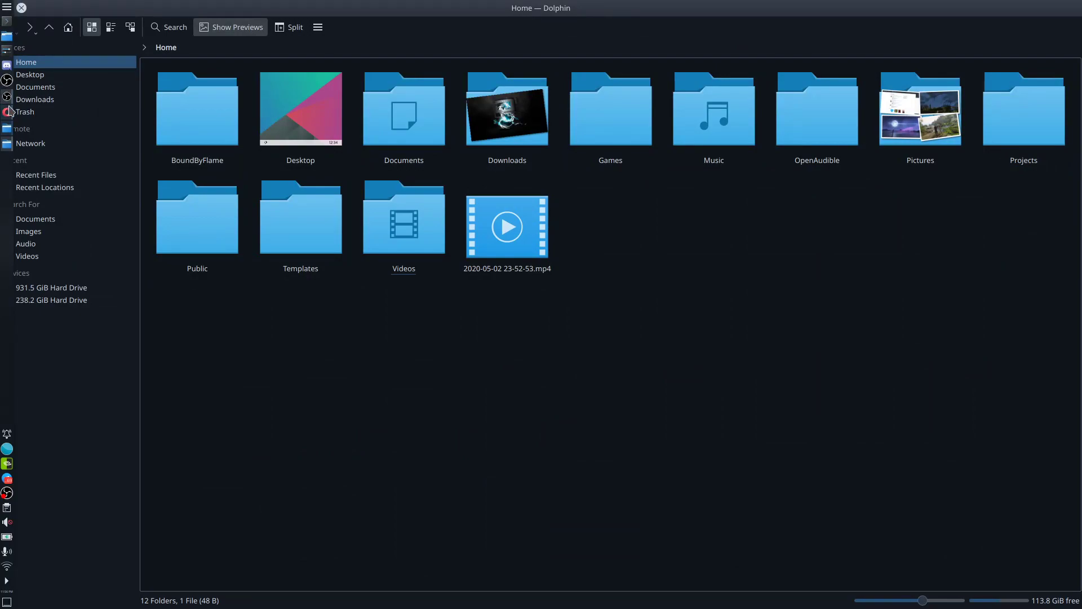
mouse_move(10, 111)
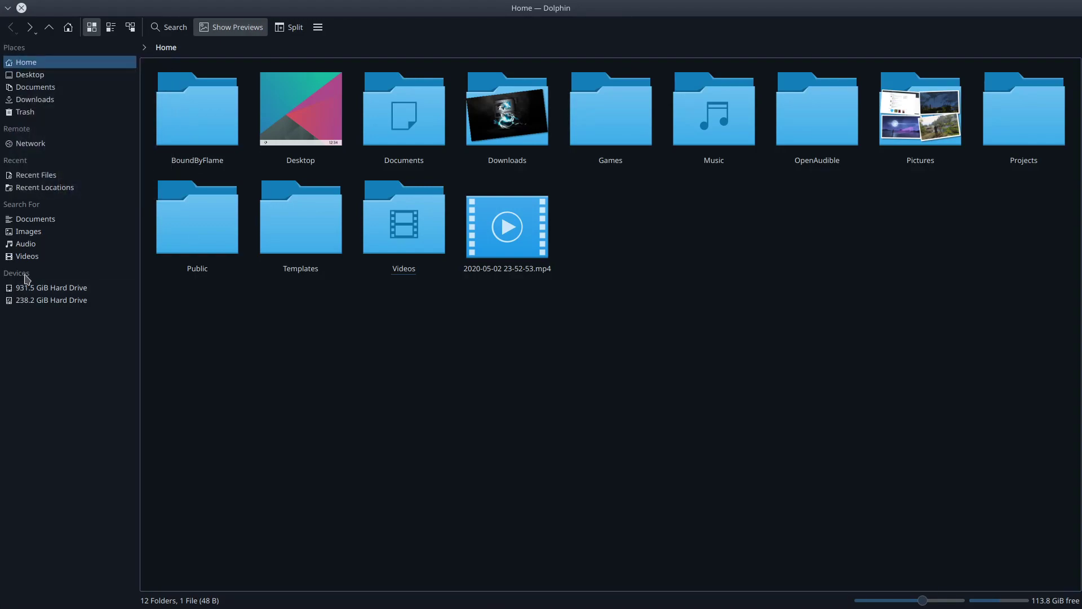
Search the applications for "steam", launch Steam and open the game library.
mouse_move(3, 34)
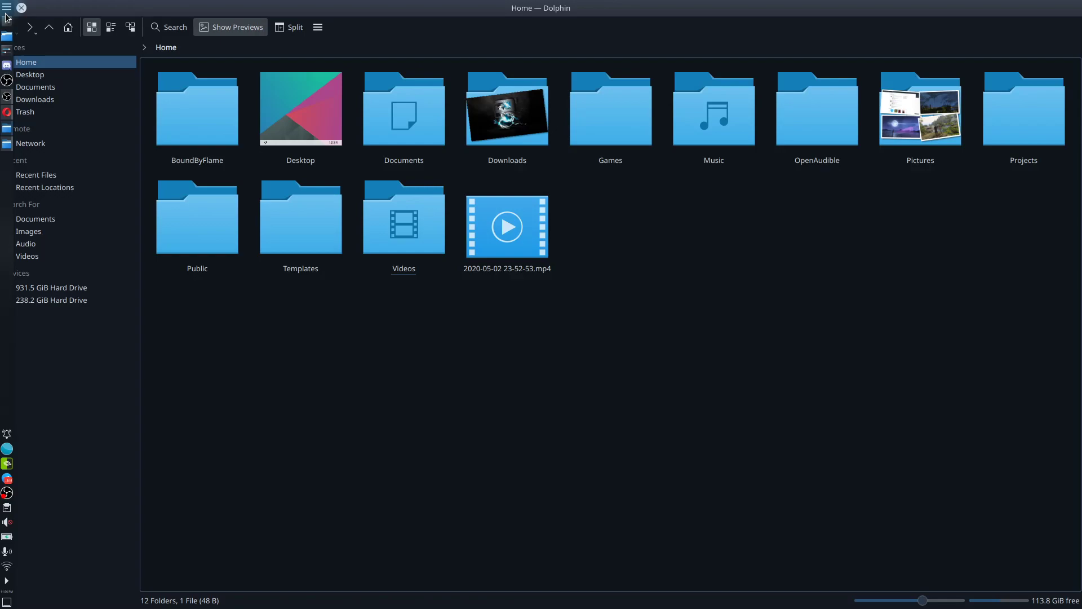
left_click(5, 13)
type("steam")
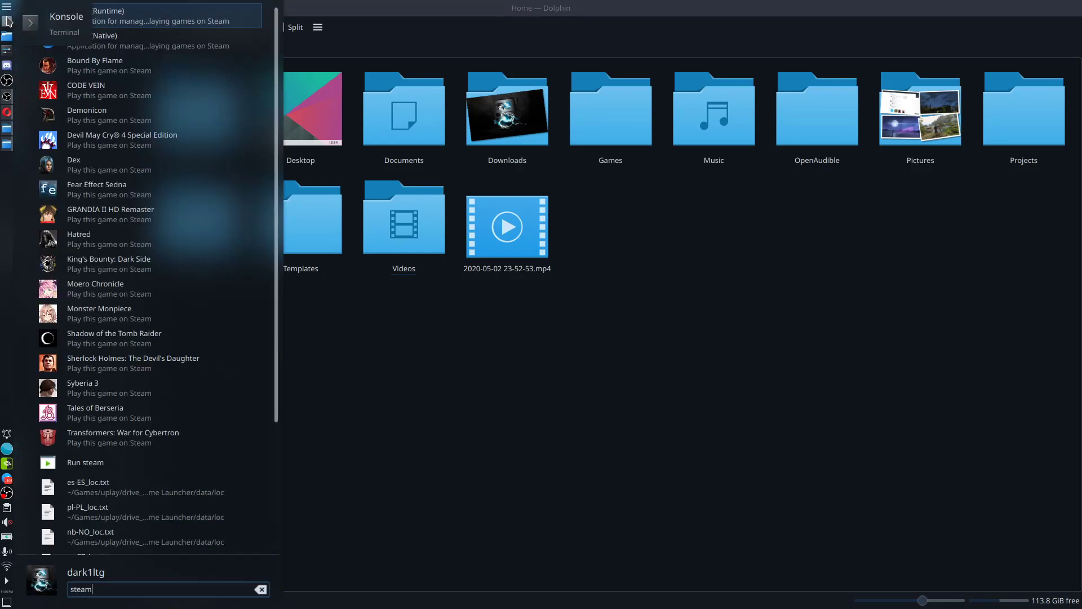
key("Return")
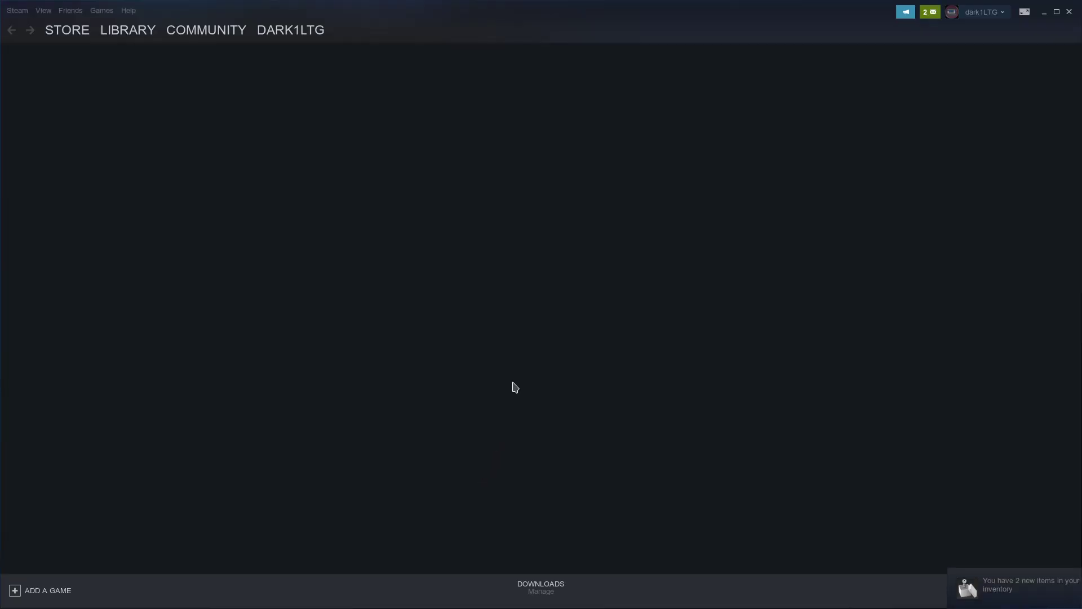
left_click(131, 34)
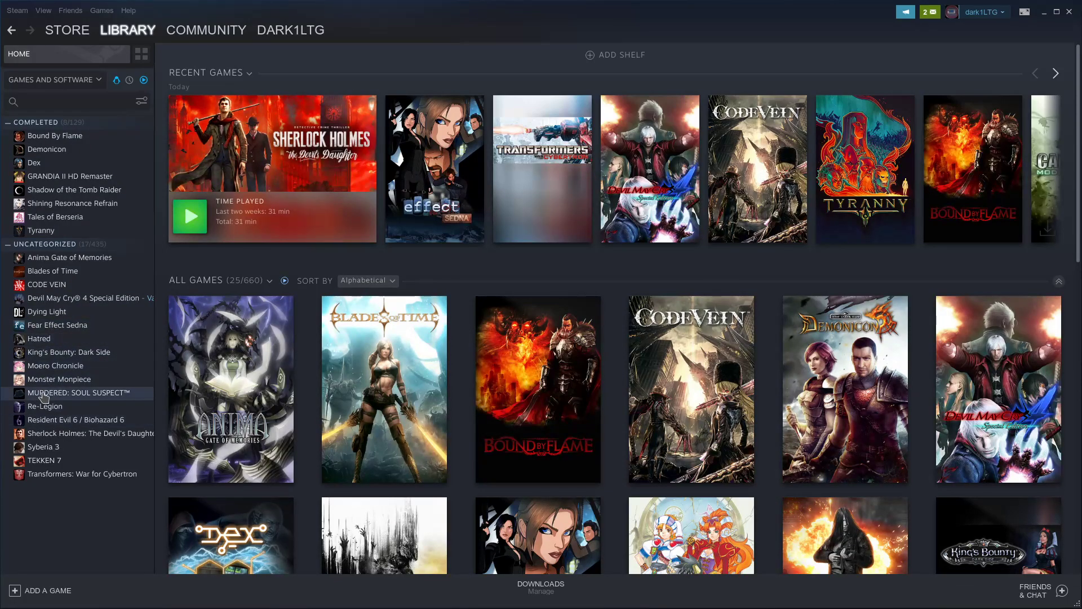
In the properties of MURDERED: SOUL SUSPECT, force the Steam Play compatibility tool Proton-5.6-GE-2.
right_click(70, 394)
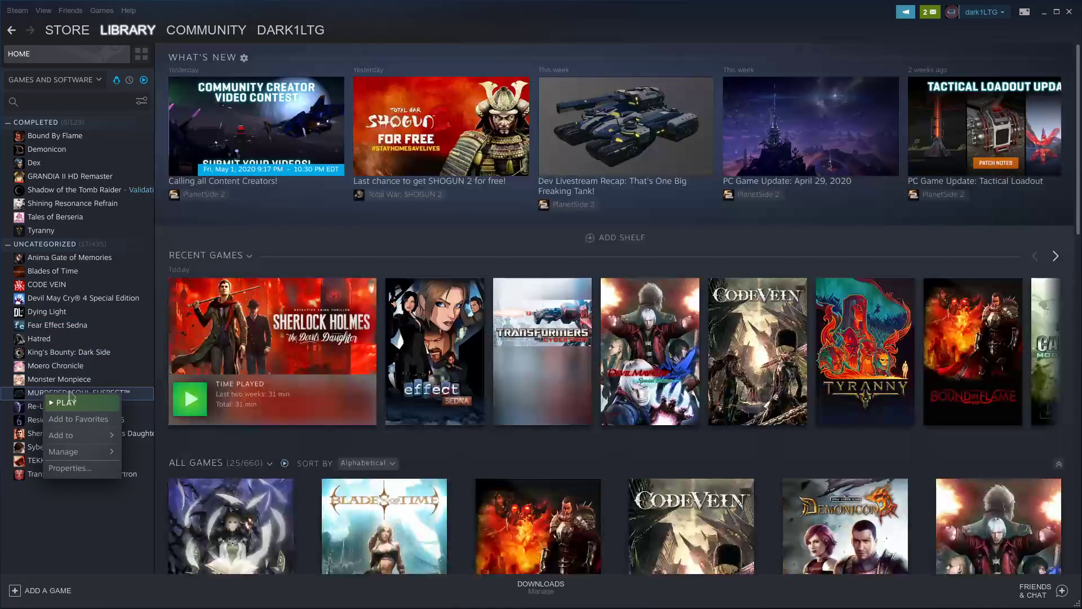
left_click(83, 469)
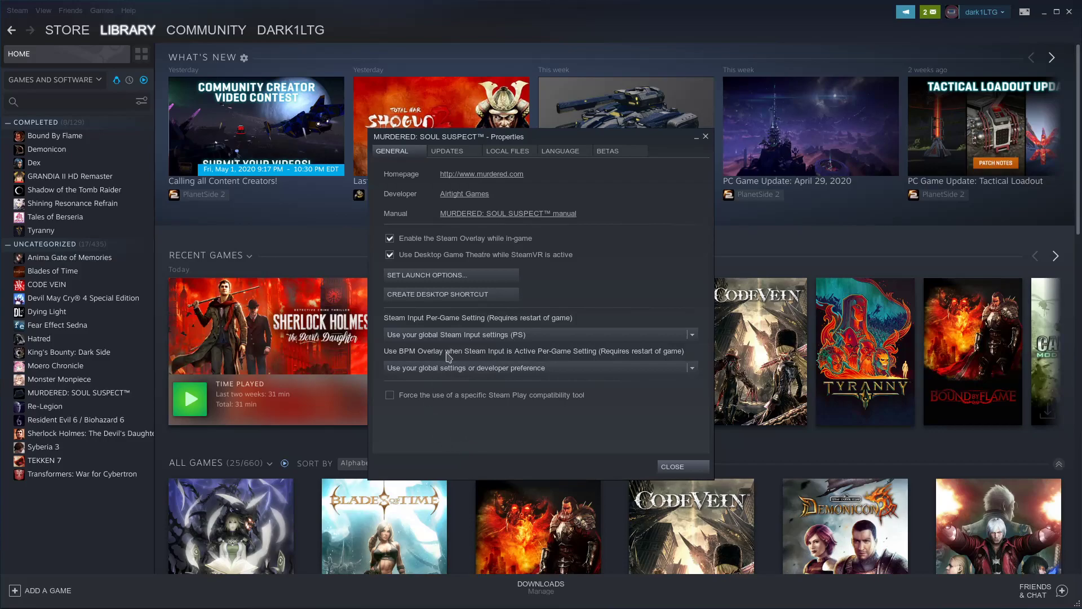
left_click(390, 396)
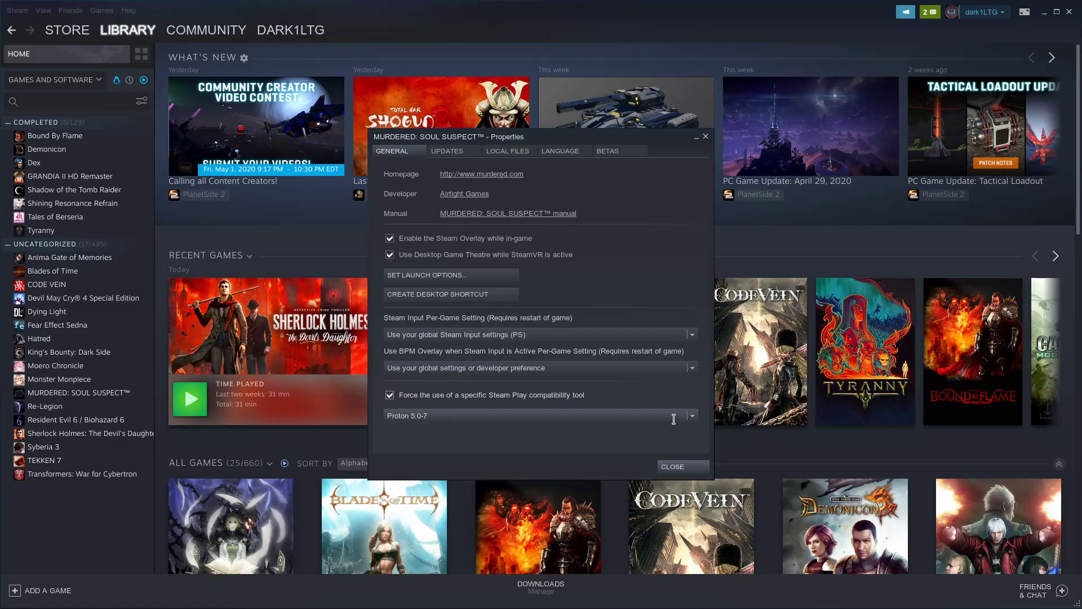
left_click(697, 421)
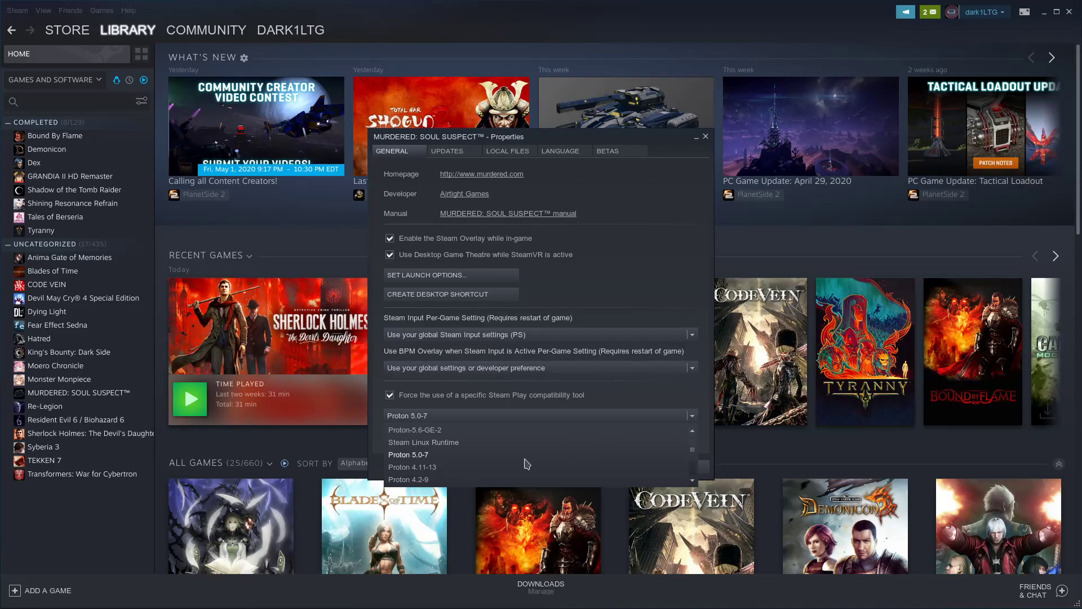
left_click(471, 431)
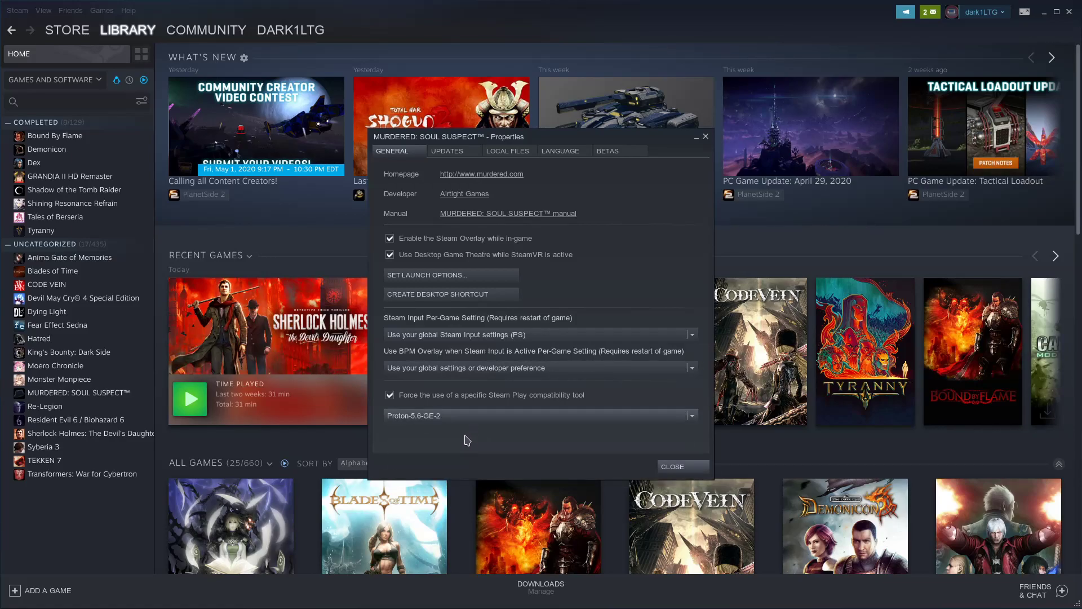
left_click(682, 467)
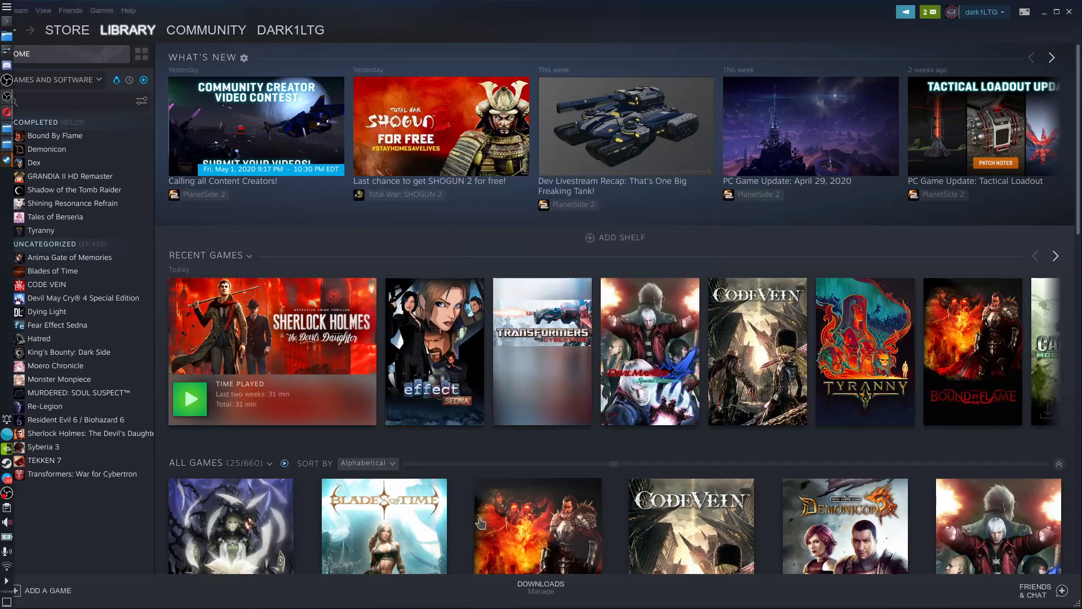
Launch MURDERED: SOUL SUSPECT in normal play mode, accepting the Steam Play compatibility notice.
left_click(116, 393)
left_click(212, 241)
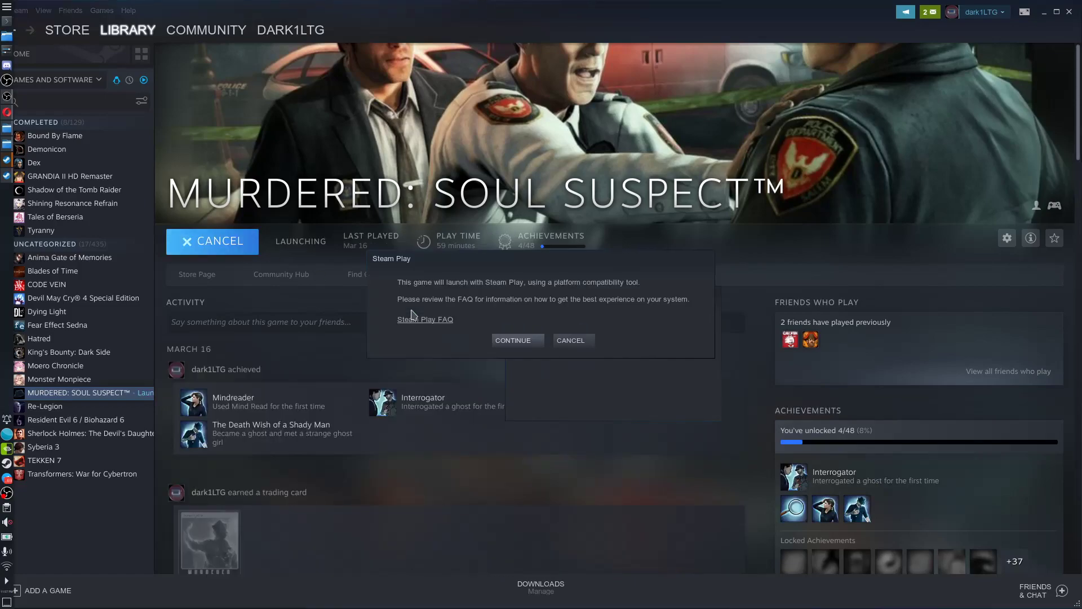
left_click(526, 345)
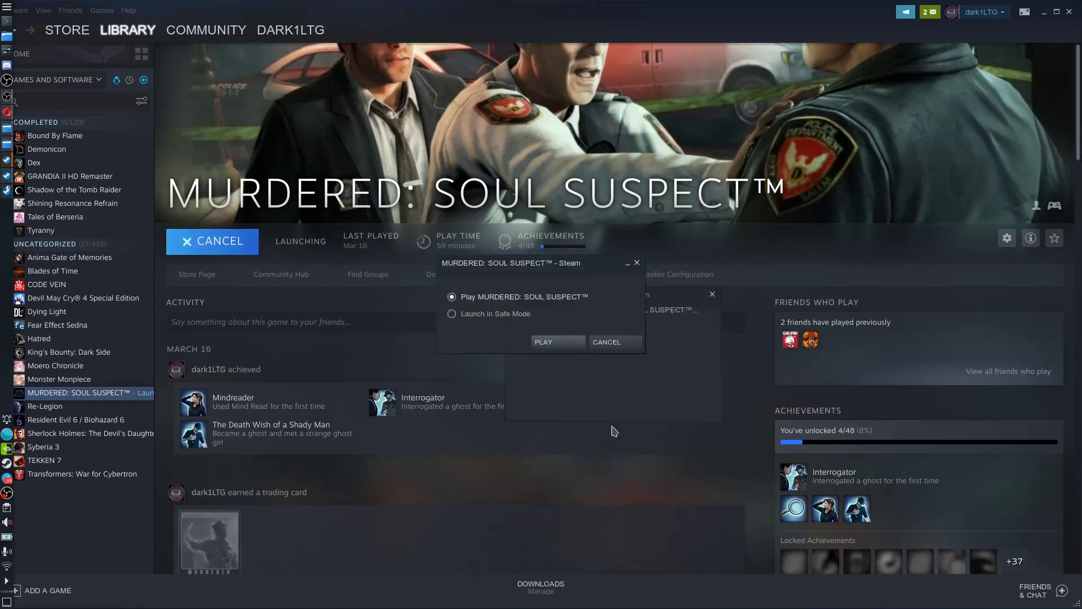
left_click(548, 342)
left_click(544, 414)
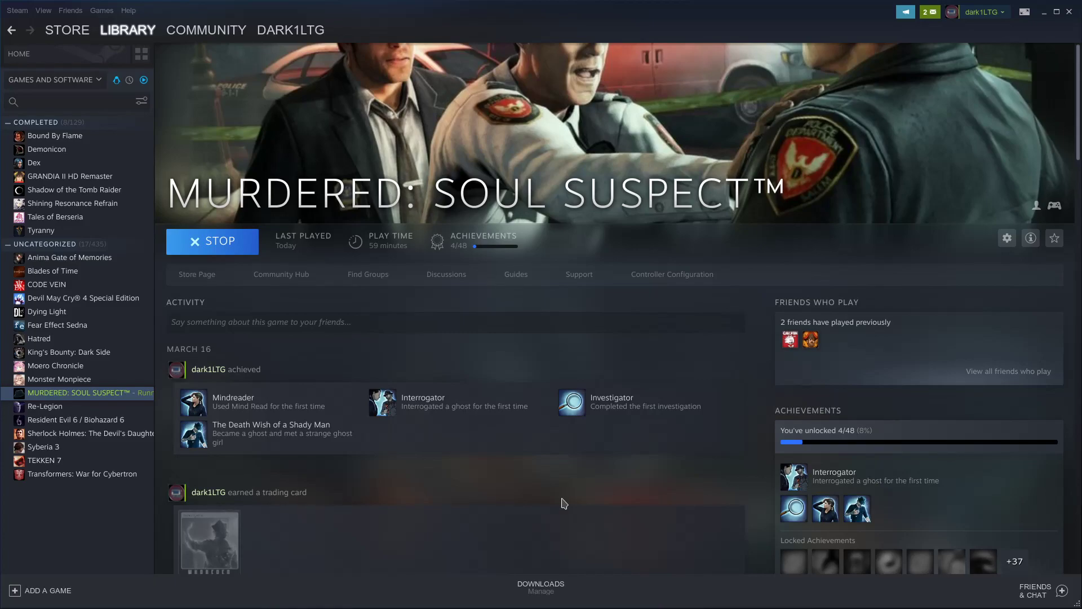
key("alt+Tab")
key("alt+Tab")
key("Tab")
key("Tab")
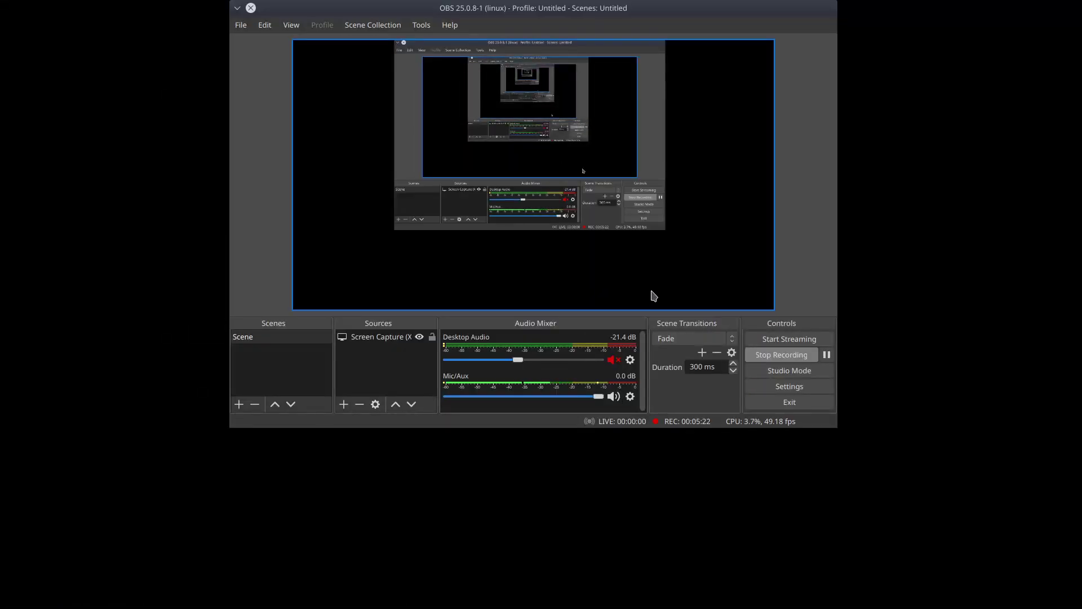
key("alt+Tab")
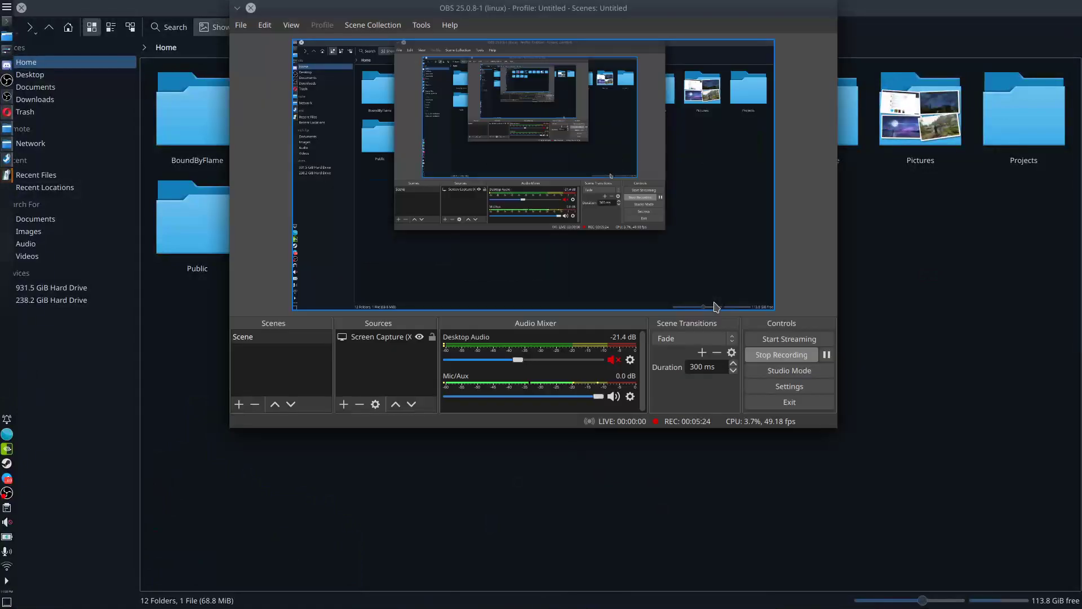